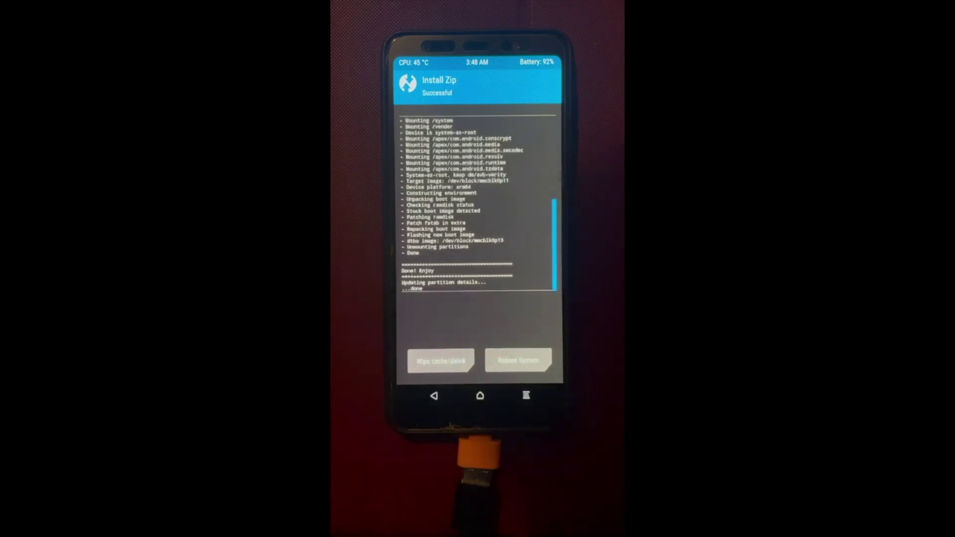
Flash caos-v310-210721-arm64-bvZ-lite.img from the USB OTG drive to the System Image partition.
{"action": "left_click", "coordinate": [434, 396]}
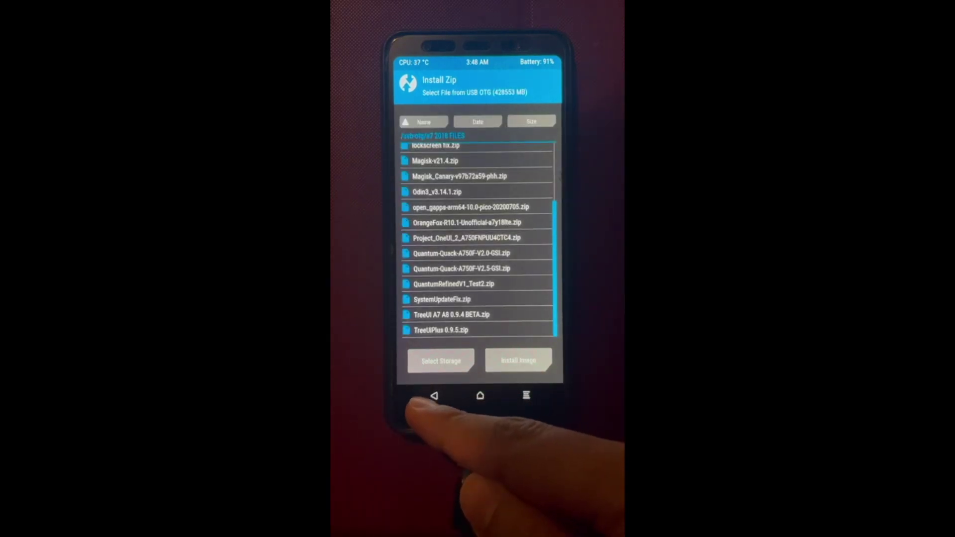
{"action": "left_click", "coordinate": [434, 396]}
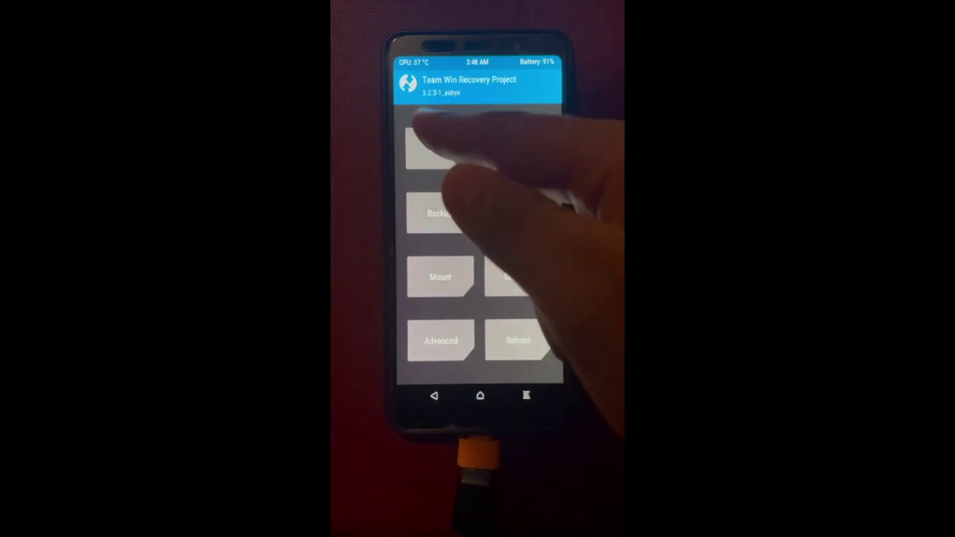
{"action": "left_click", "coordinate": [441, 147]}
{"action": "scroll", "coordinate": [477, 239], "scroll_direction": "up", "scroll_amount": 10}
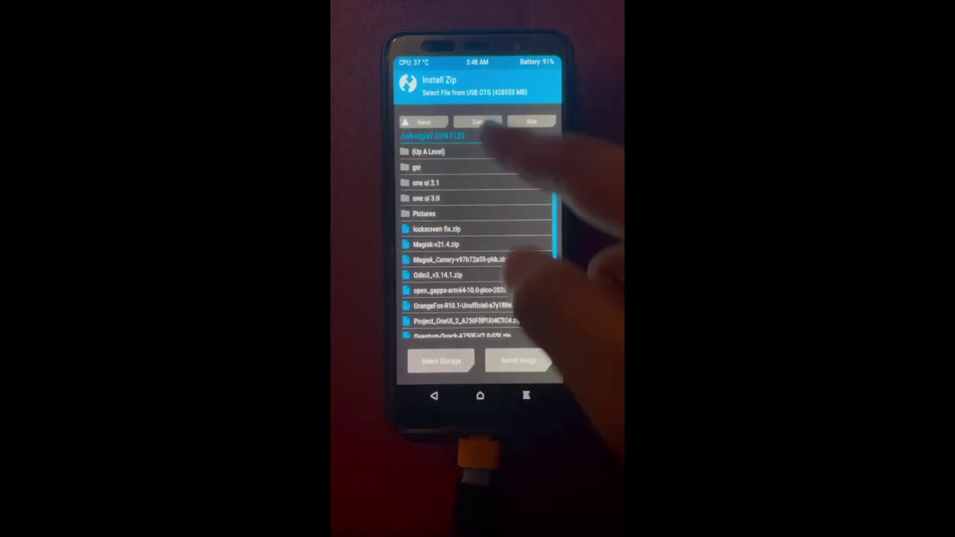
{"action": "left_click", "coordinate": [429, 151]}
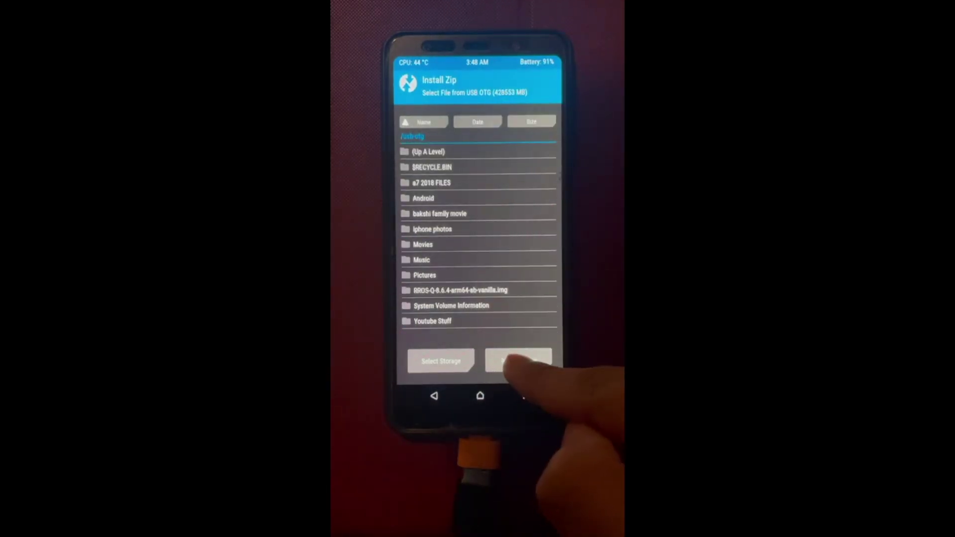
{"action": "left_click", "coordinate": [518, 360]}
{"action": "scroll", "coordinate": [497, 257], "scroll_direction": "down", "scroll_amount": 2}
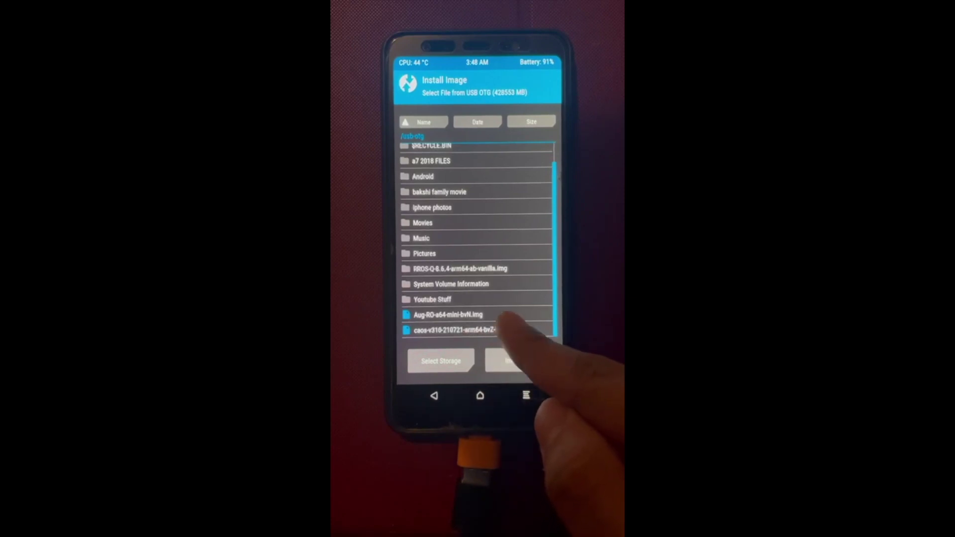
{"action": "left_click", "coordinate": [478, 331]}
{"action": "left_click", "coordinate": [448, 229]}
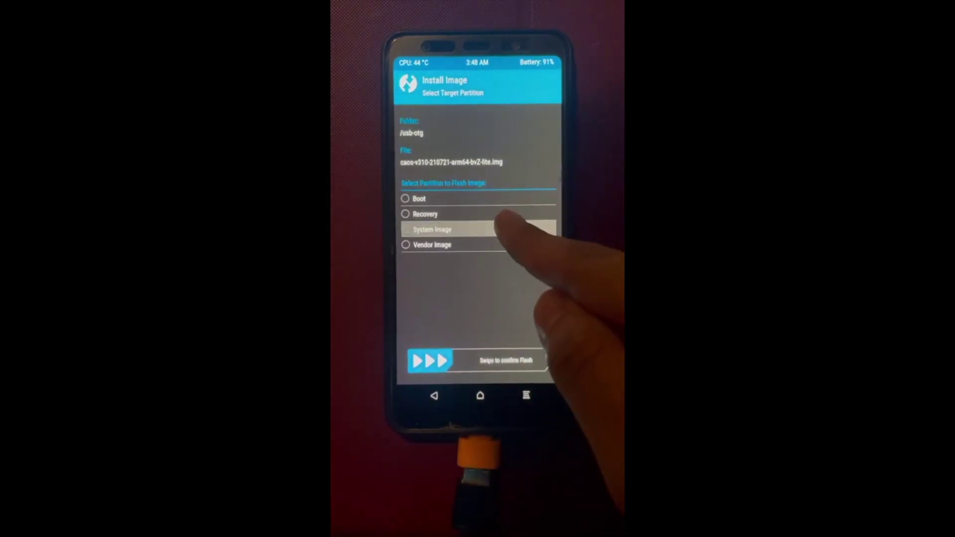
{"action": "left_click_drag", "start_coordinate": [429, 363], "coordinate": [545, 362]}
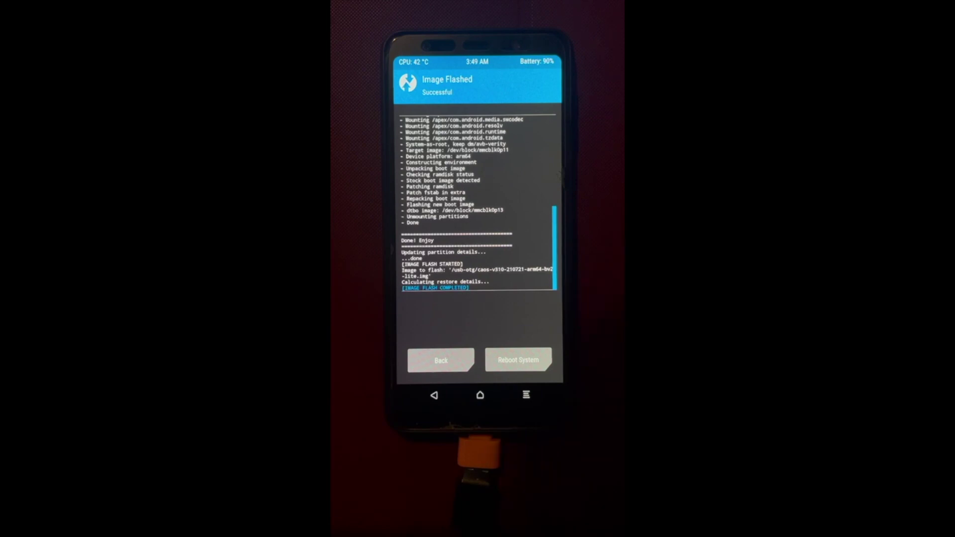
Install Magisk-v21.4.zip from the a7 2018 FILES folder, then return to the main menu.
{"action": "left_click", "coordinate": [441, 361]}
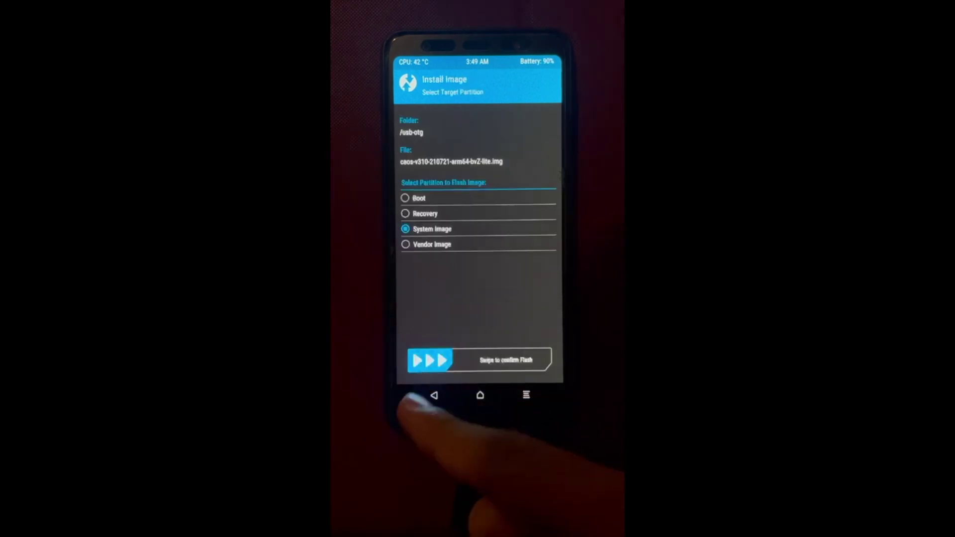
{"action": "left_click", "coordinate": [434, 396]}
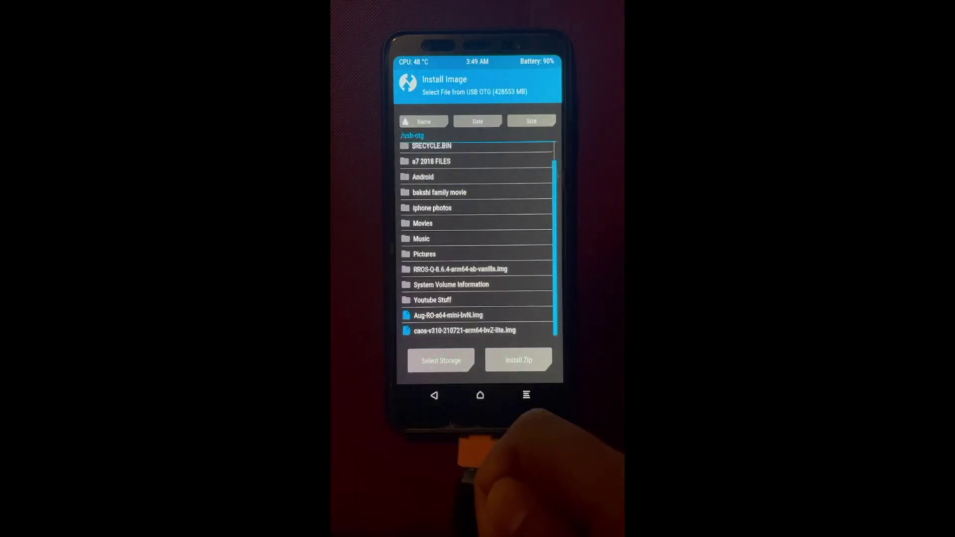
{"action": "scroll", "coordinate": [478, 299], "scroll_direction": "up", "scroll_amount": 1}
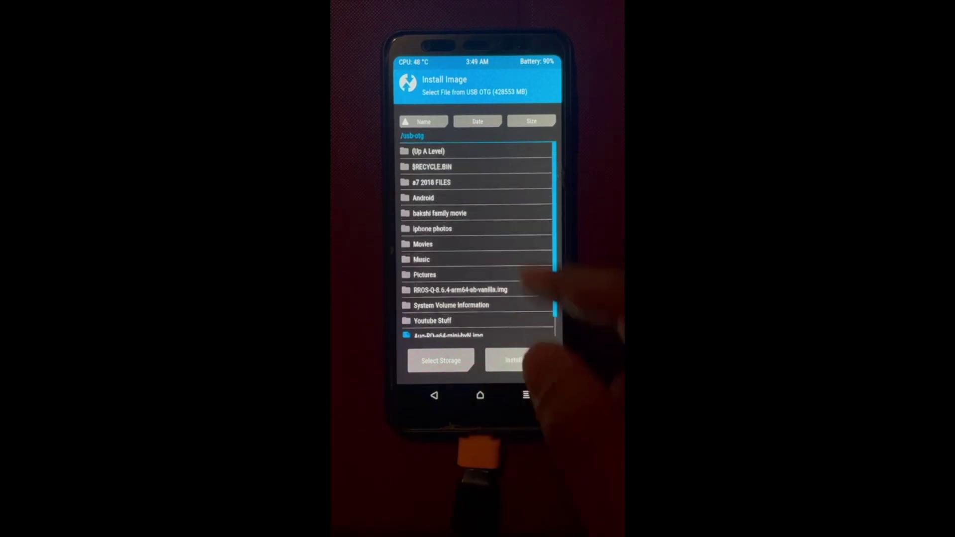
{"action": "left_click", "coordinate": [493, 182]}
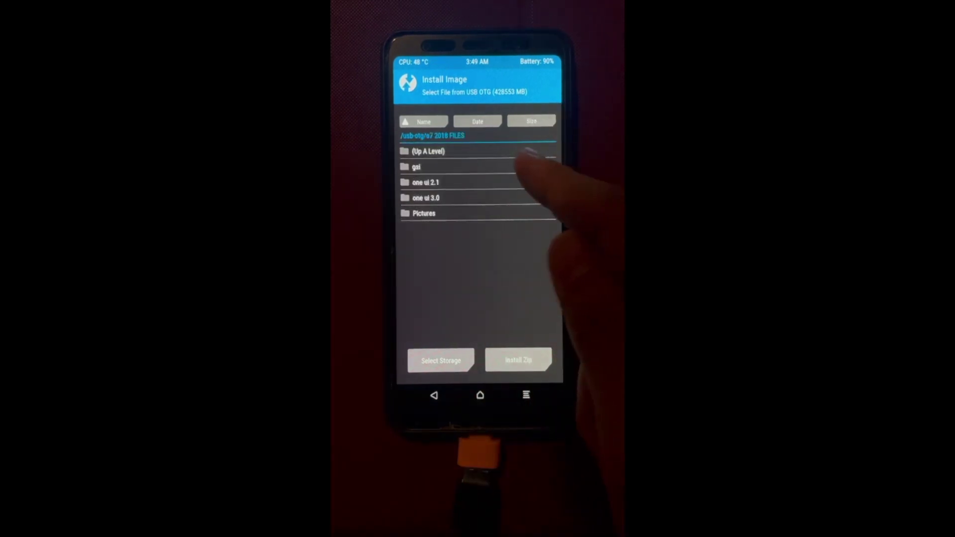
{"action": "left_click", "coordinate": [518, 360]}
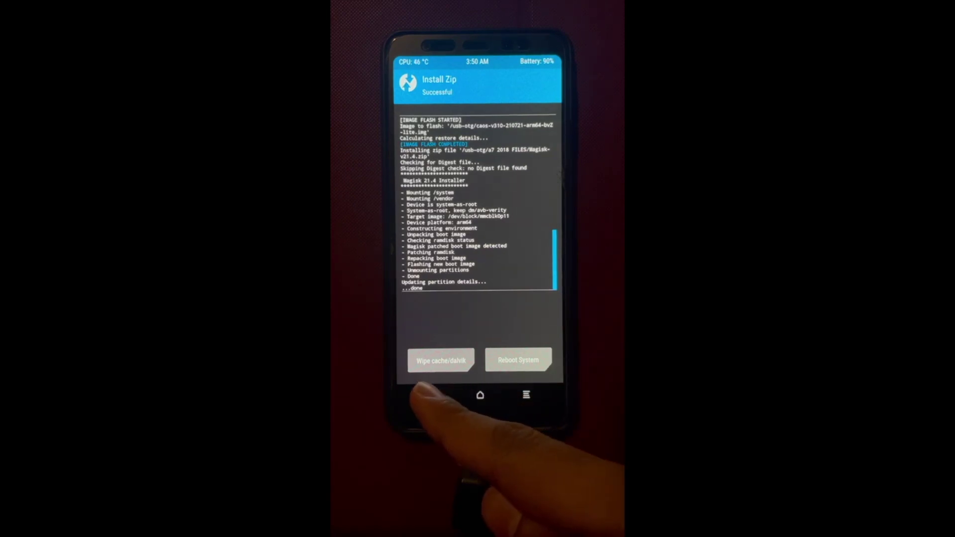
{"action": "left_click", "coordinate": [433, 395]}
Use Advanced Wipe to wipe the Dalvik/ART Cache, cache and Data partitions.
{"action": "left_click", "coordinate": [515, 146]}
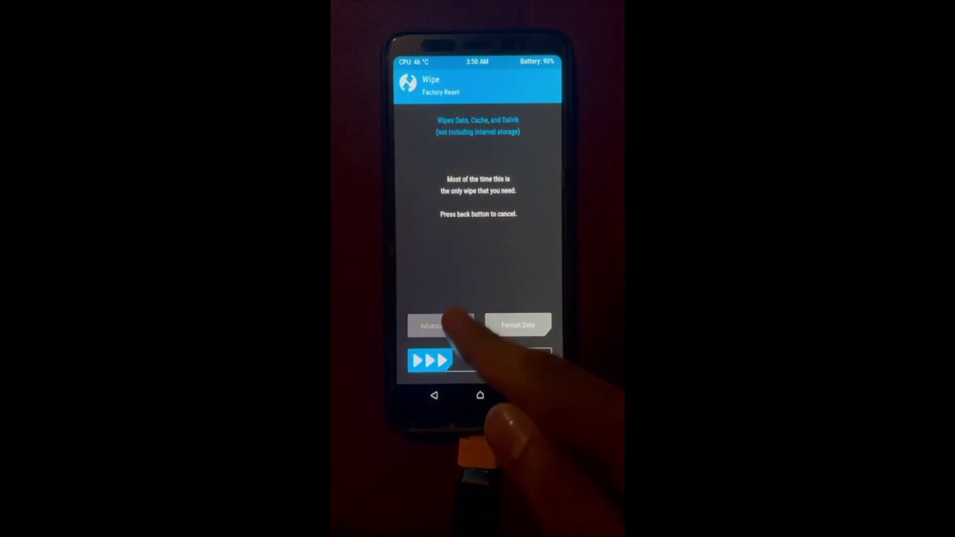
{"action": "left_click", "coordinate": [448, 326]}
{"action": "left_click", "coordinate": [523, 133]}
{"action": "left_click", "coordinate": [508, 165]}
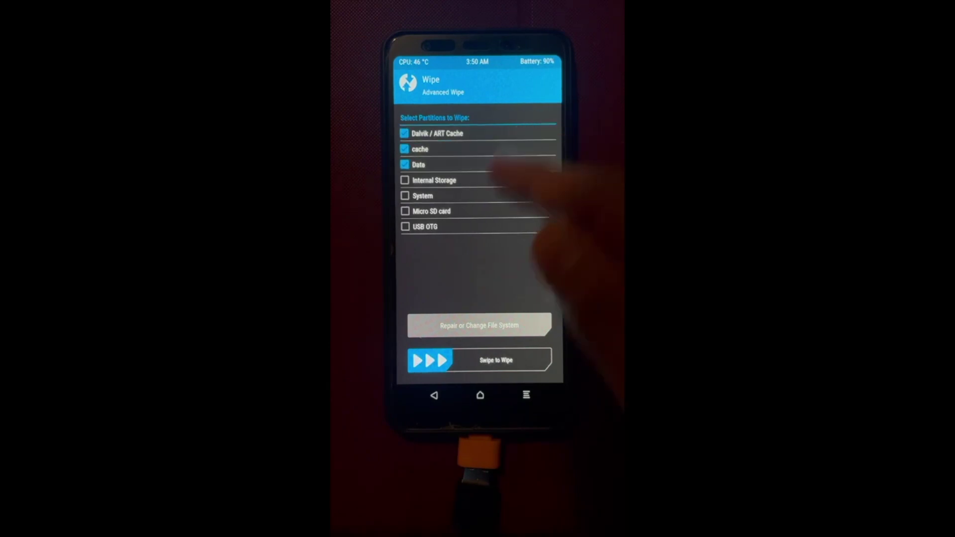
{"action": "left_click_drag", "start_coordinate": [429, 360], "coordinate": [534, 360]}
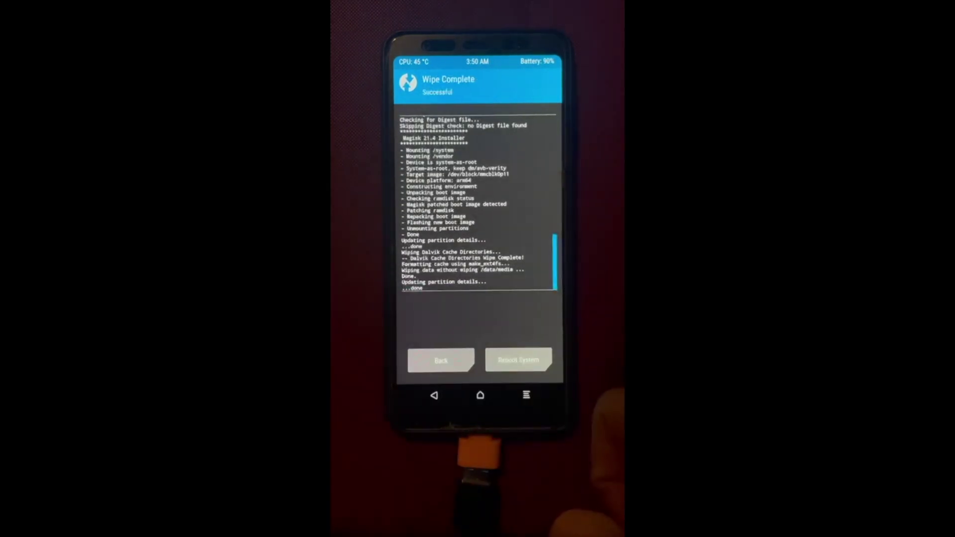